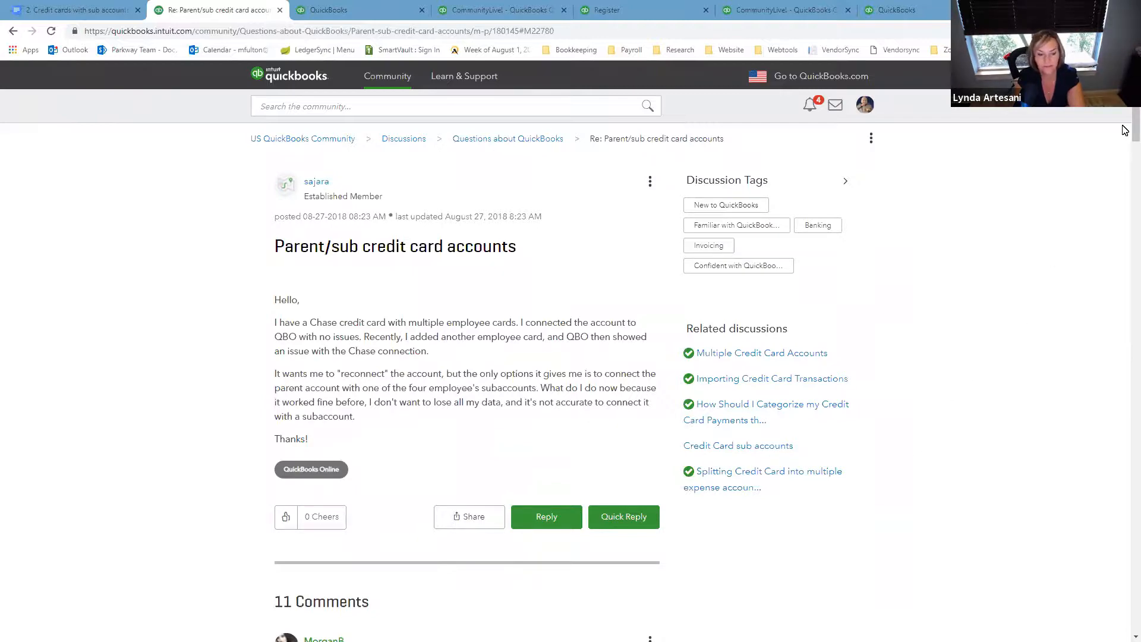
Read through the comments on the community discussion about parent/sub credit card accounts
scroll(1125, 169, "down", 1)
scroll(1126, 168, "down", 20)
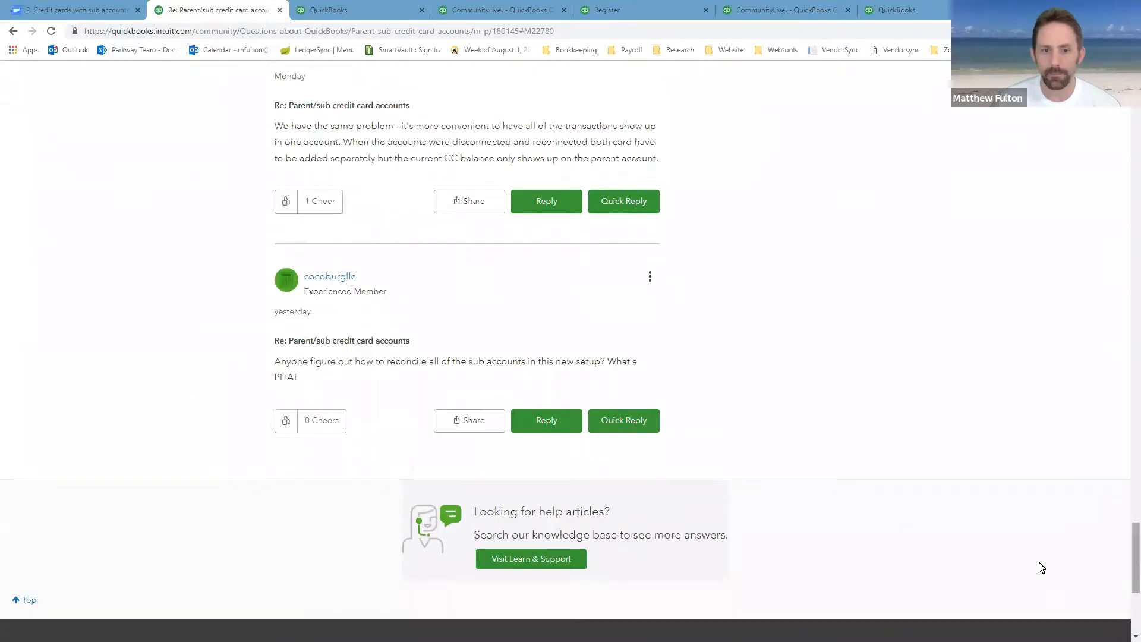
scroll(923, 470, "up", 1)
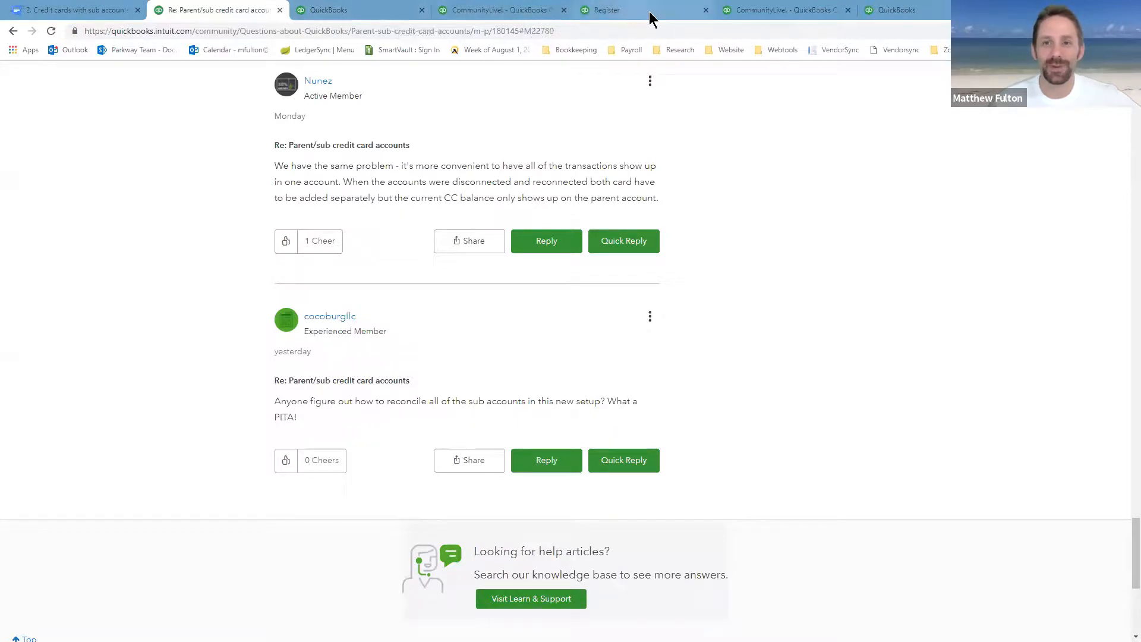
Reload the September 2018 balance sheet and examine the Chase CC parent account with its sub-accounts both collapsed and expanded
left_click(500, 15)
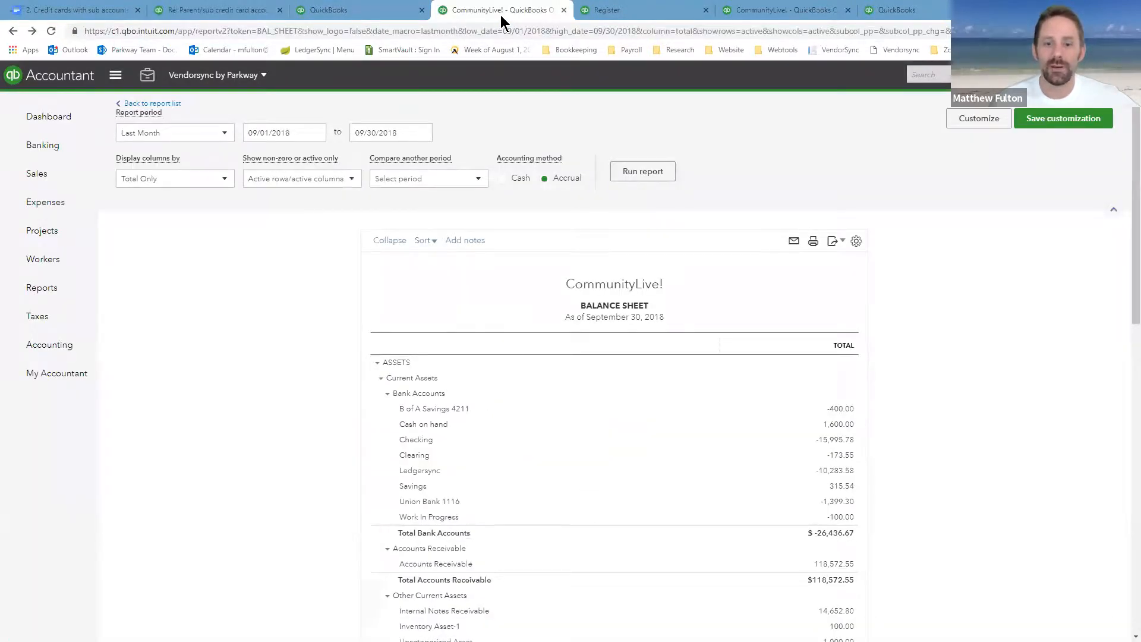
left_click(52, 32)
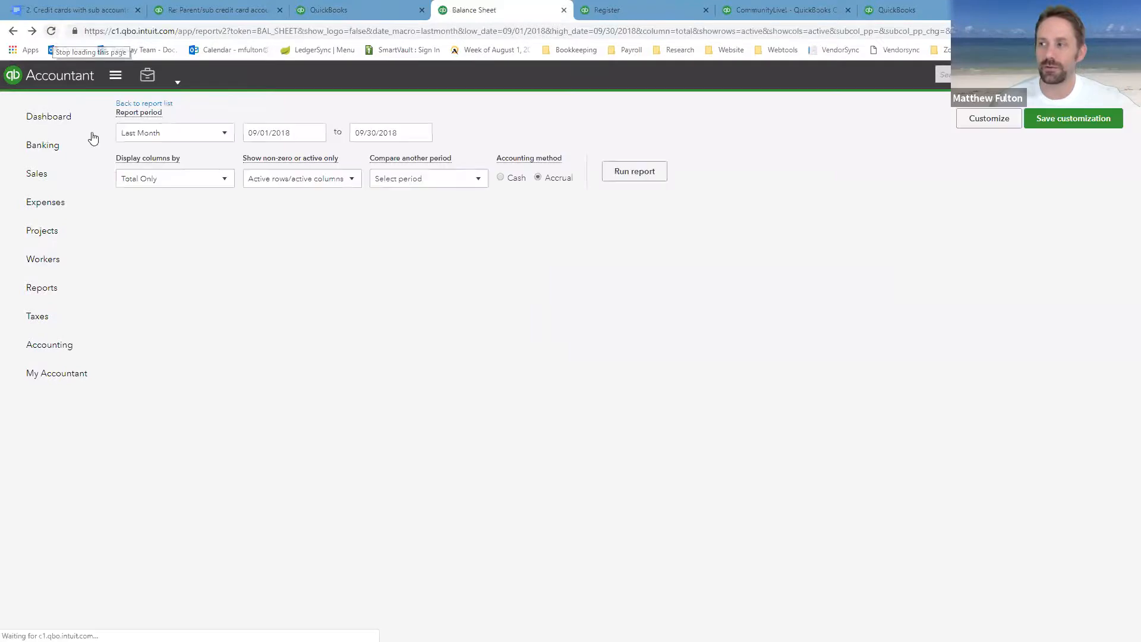
scroll(322, 395, "down", 2)
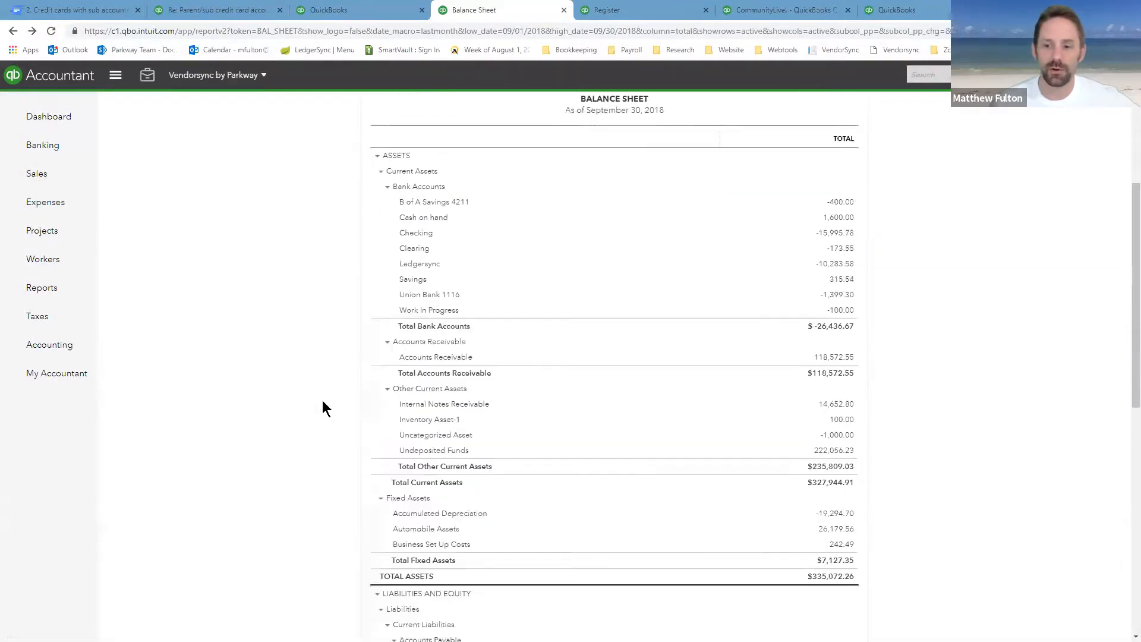
scroll(319, 408, "down", 4)
scroll(319, 408, "down", 1)
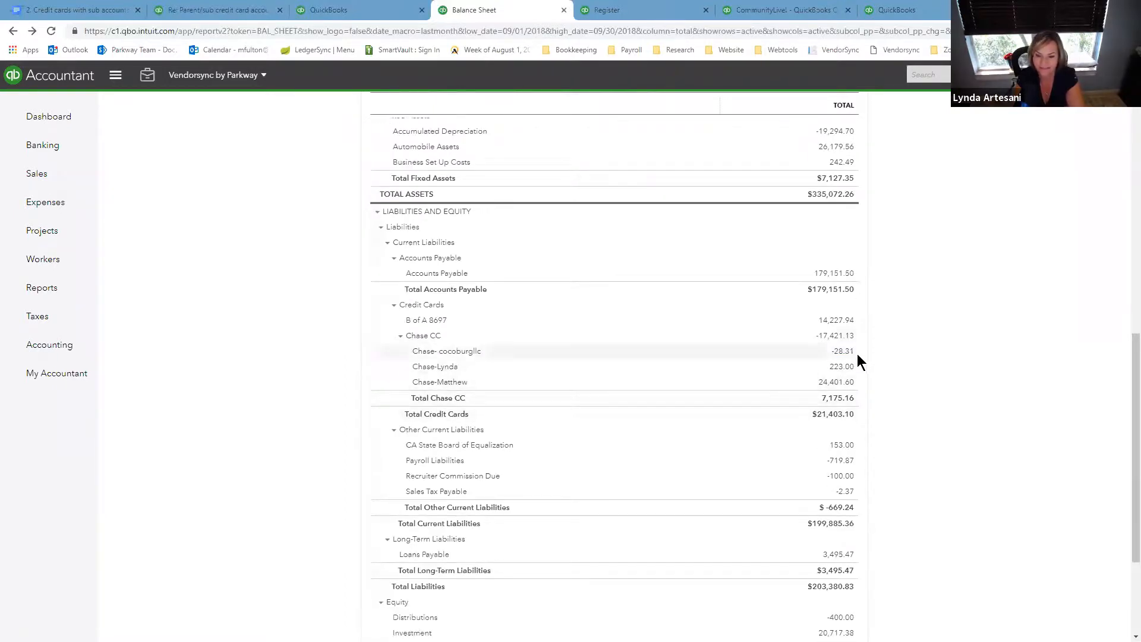
left_click(400, 336)
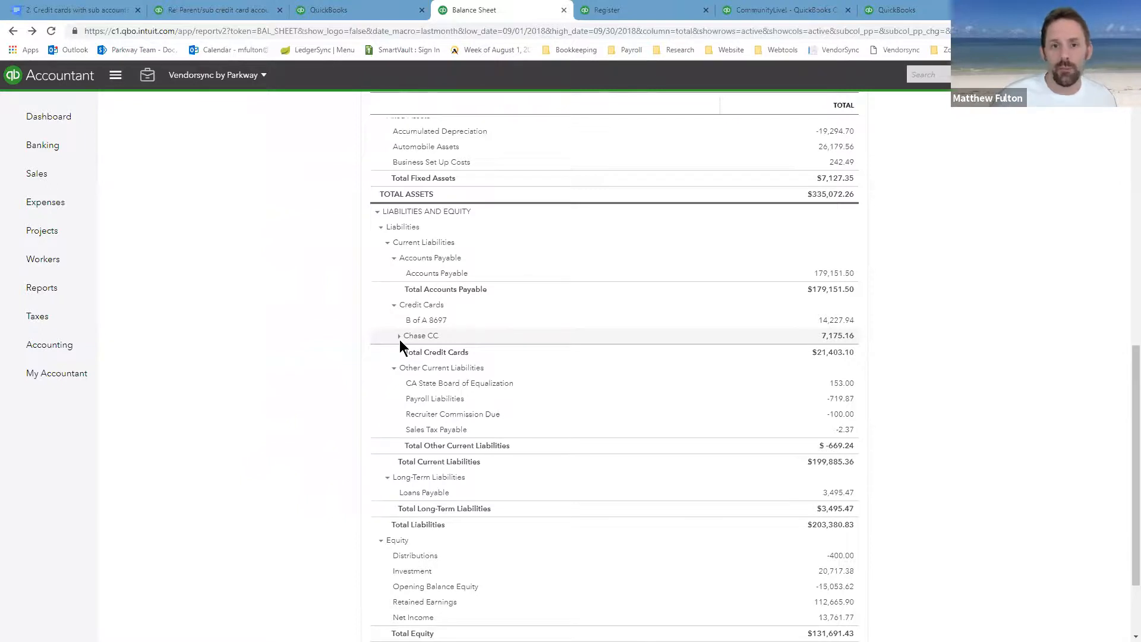
left_click(398, 336)
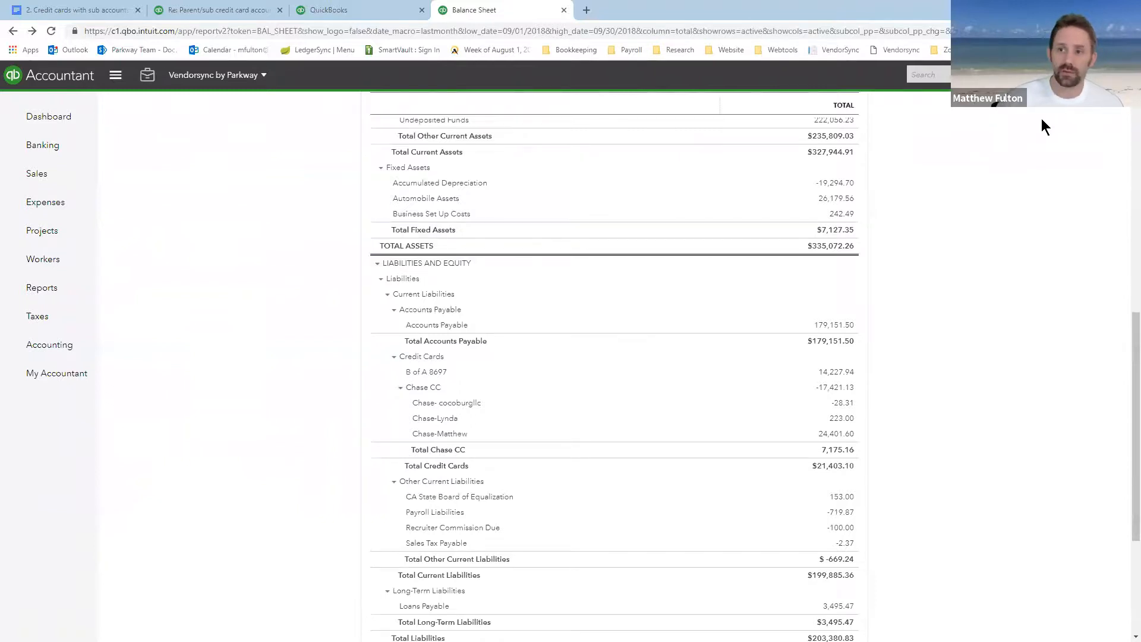
Open the recent 08/31/2018 Chase check in a duplicate of the balance sheet page and compare its amount with the Chase CC parent balance
right_click(512, 10)
left_click(538, 53)
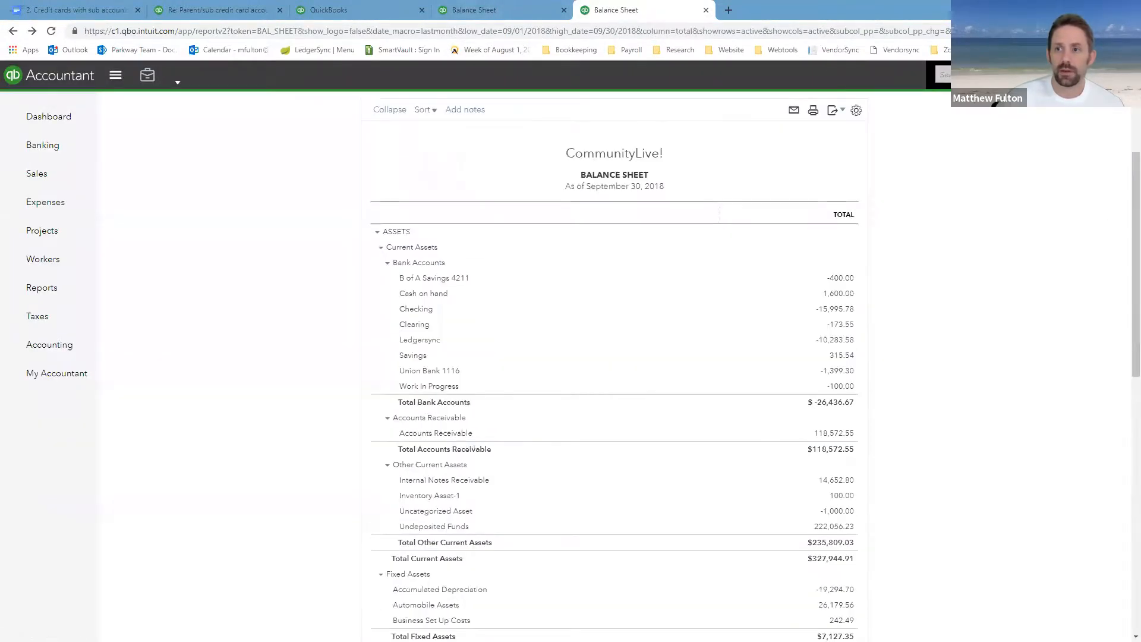
left_click(1019, 74)
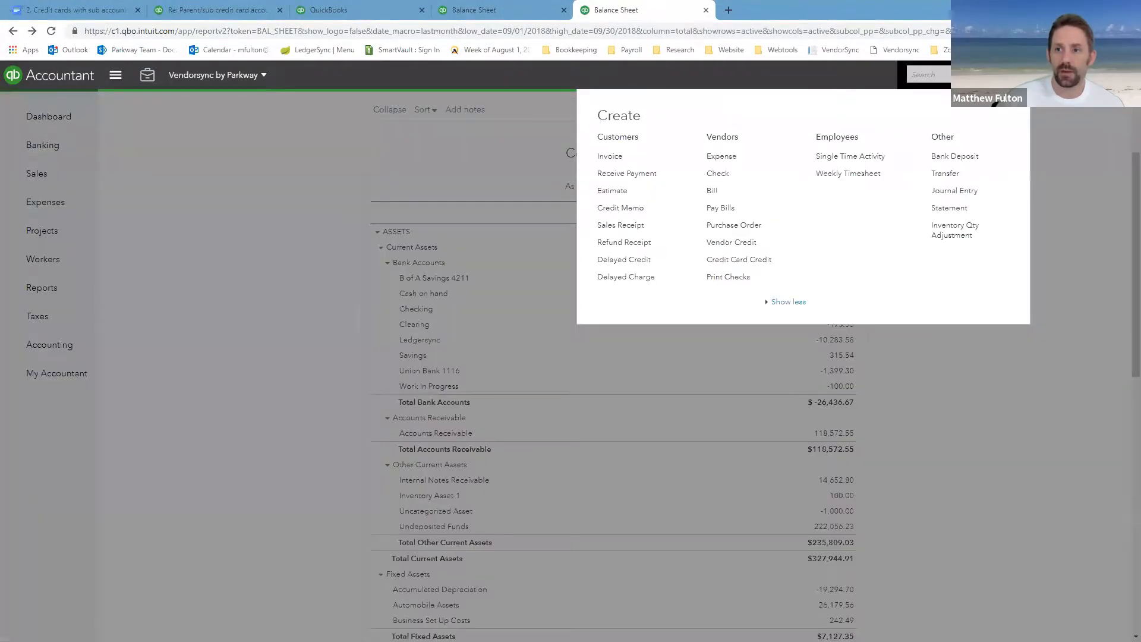
left_click(927, 74)
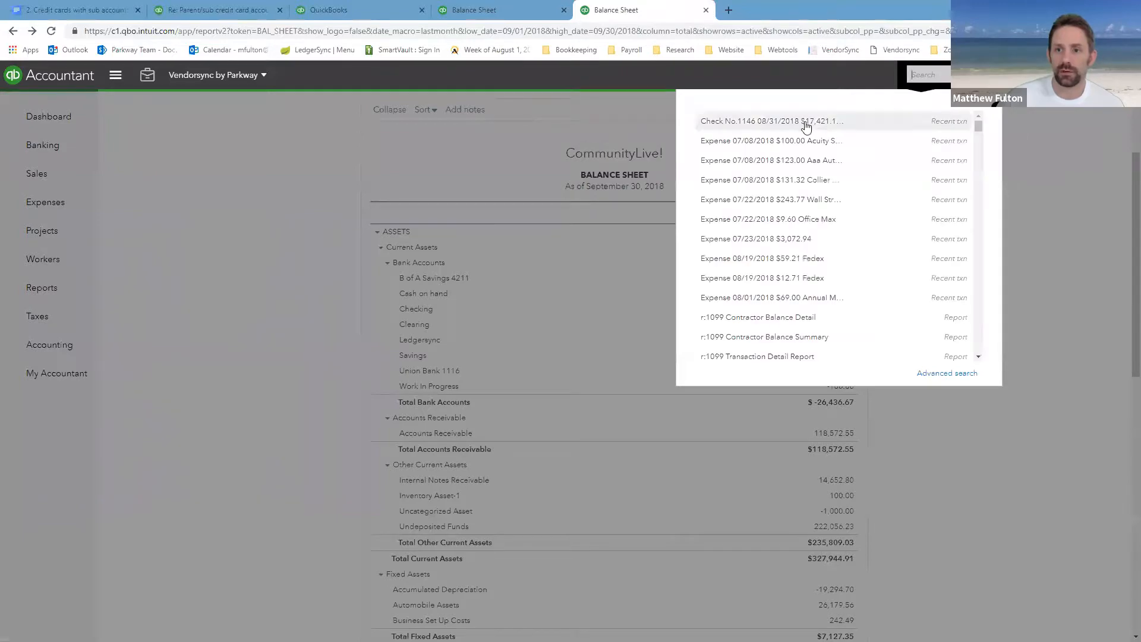
left_click(803, 121)
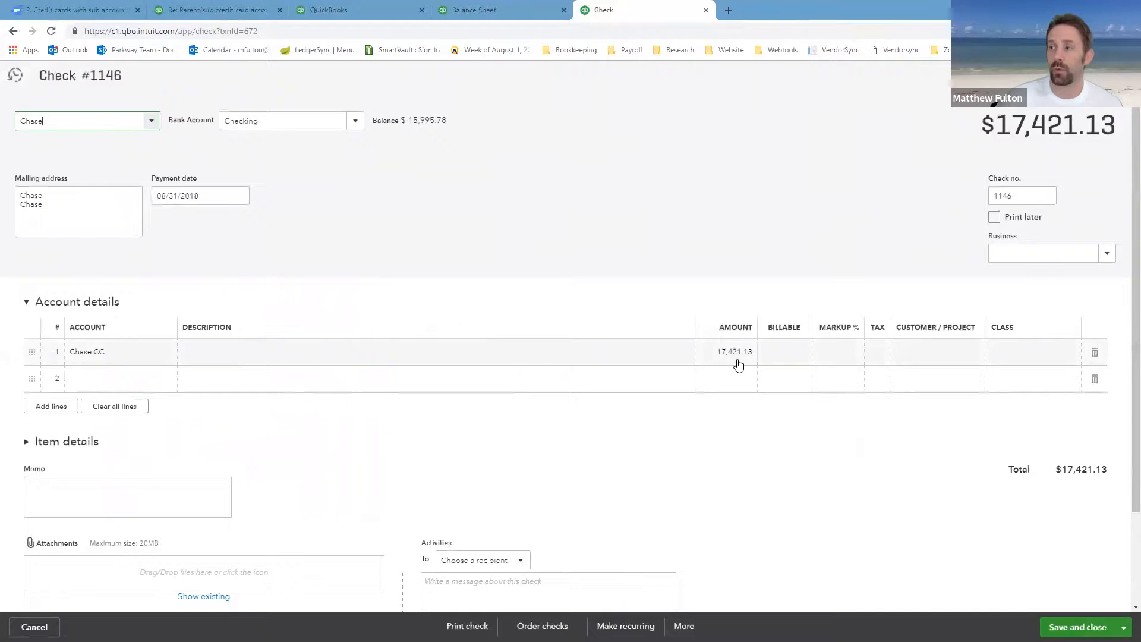
left_click(498, 12)
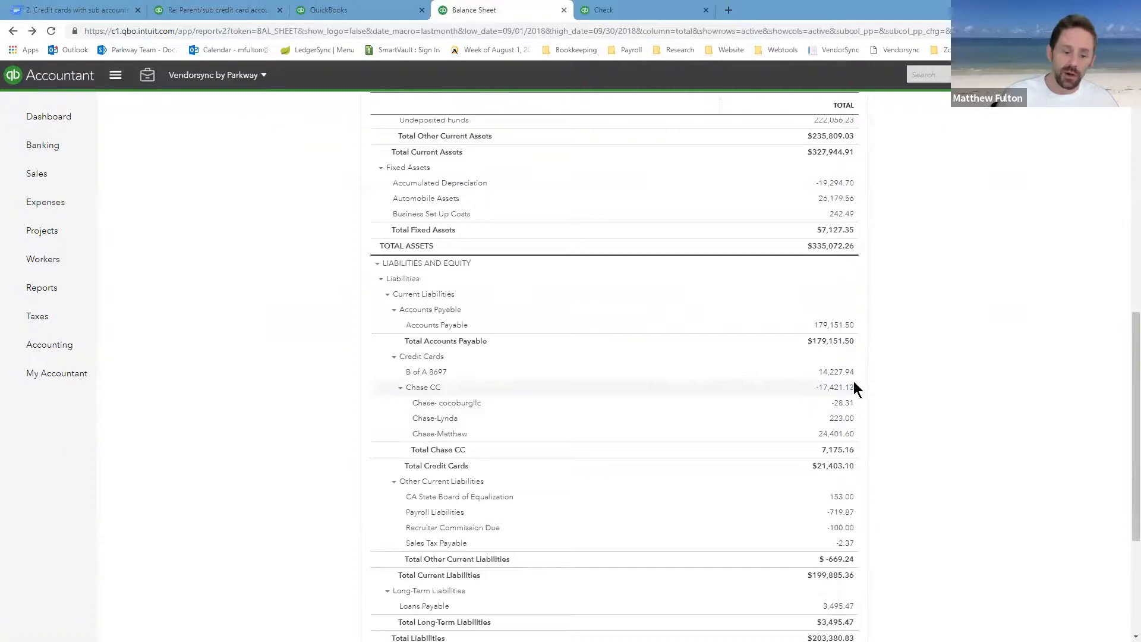
left_click(664, 13)
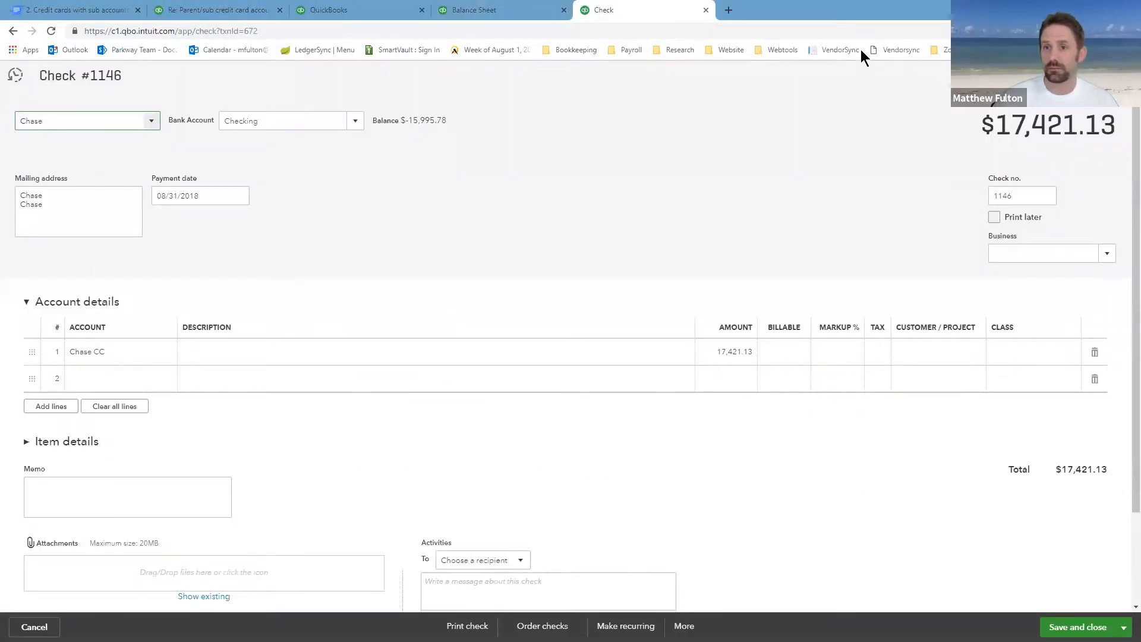
Start a new check in another duplicate of the balance sheet page, with the vendor Chase as payee
left_click(526, 14)
right_click(528, 8)
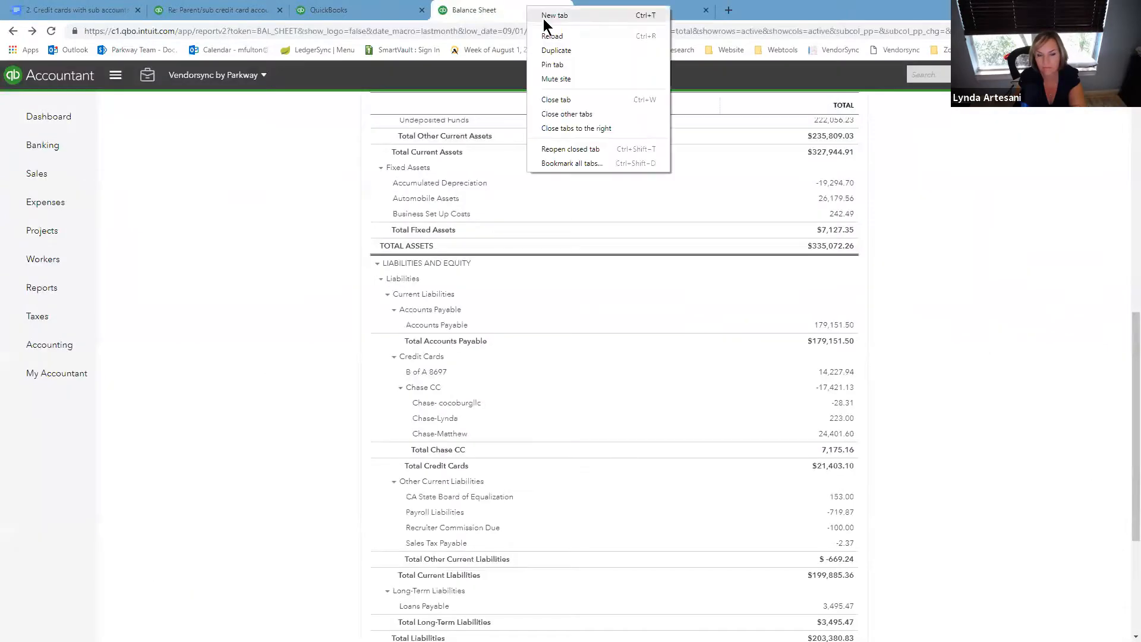
left_click(565, 50)
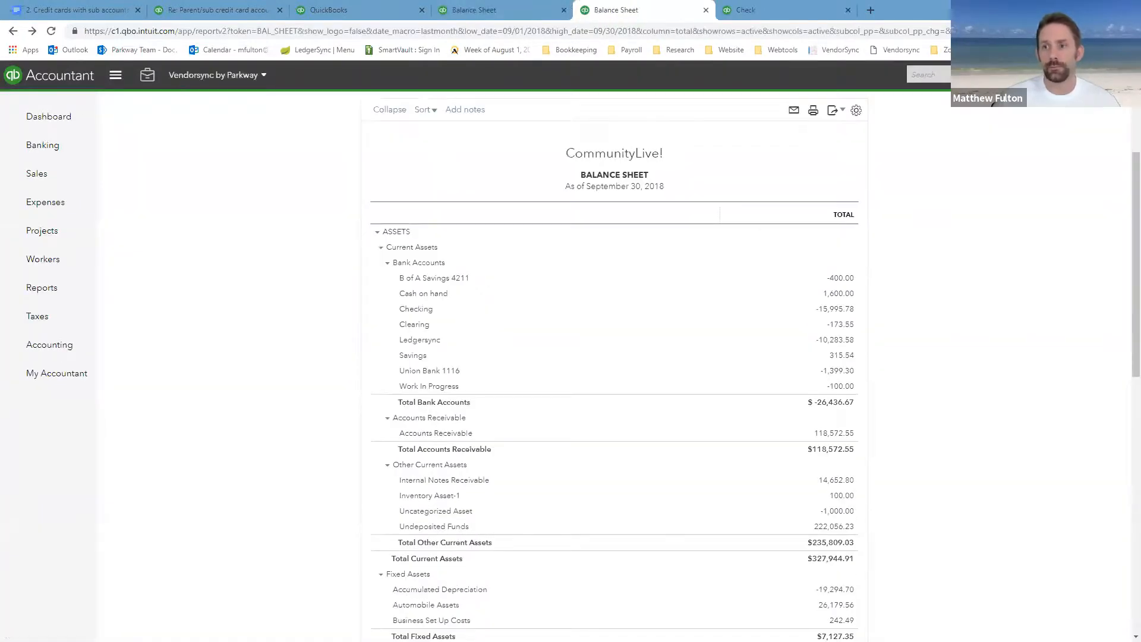
left_click(1050, 75)
left_click(1019, 75)
left_click(1020, 75)
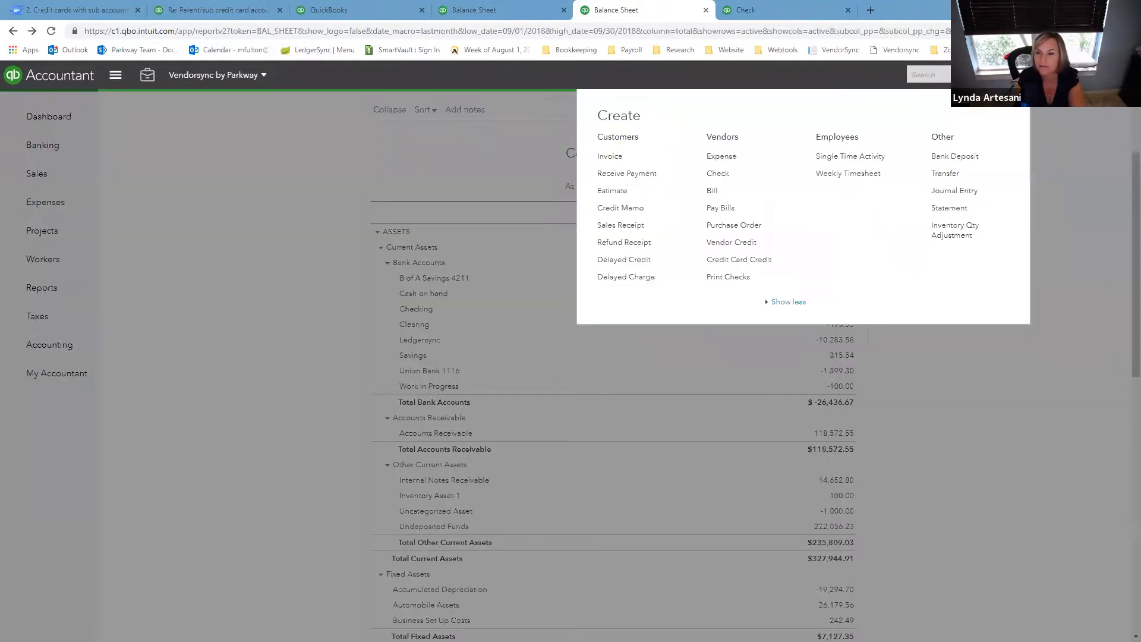
left_click(719, 173)
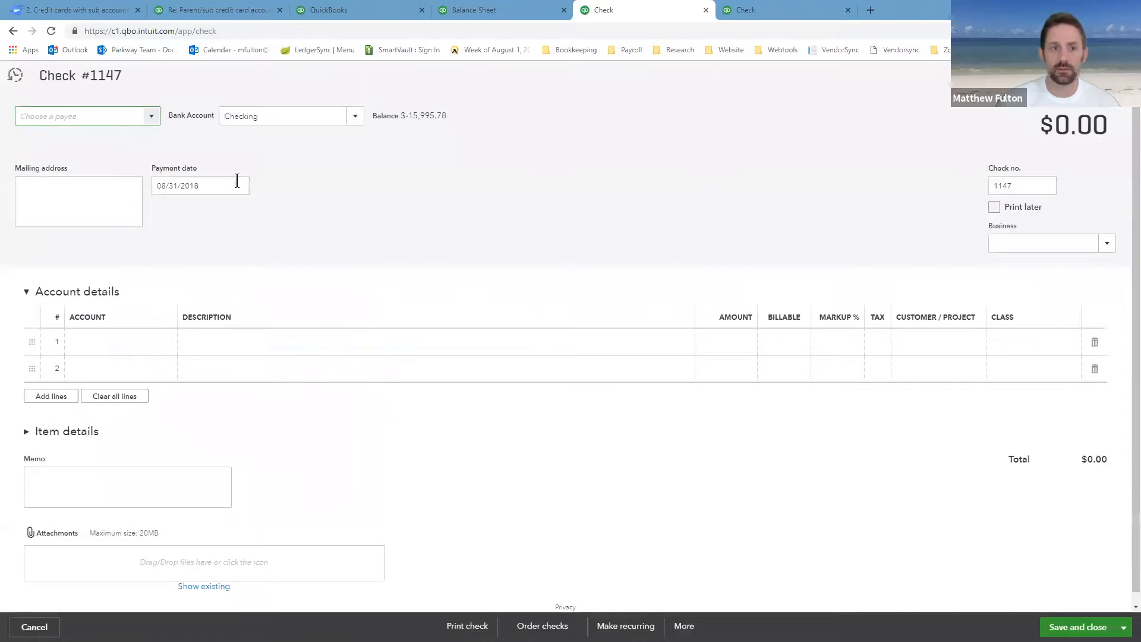
type("Chase")
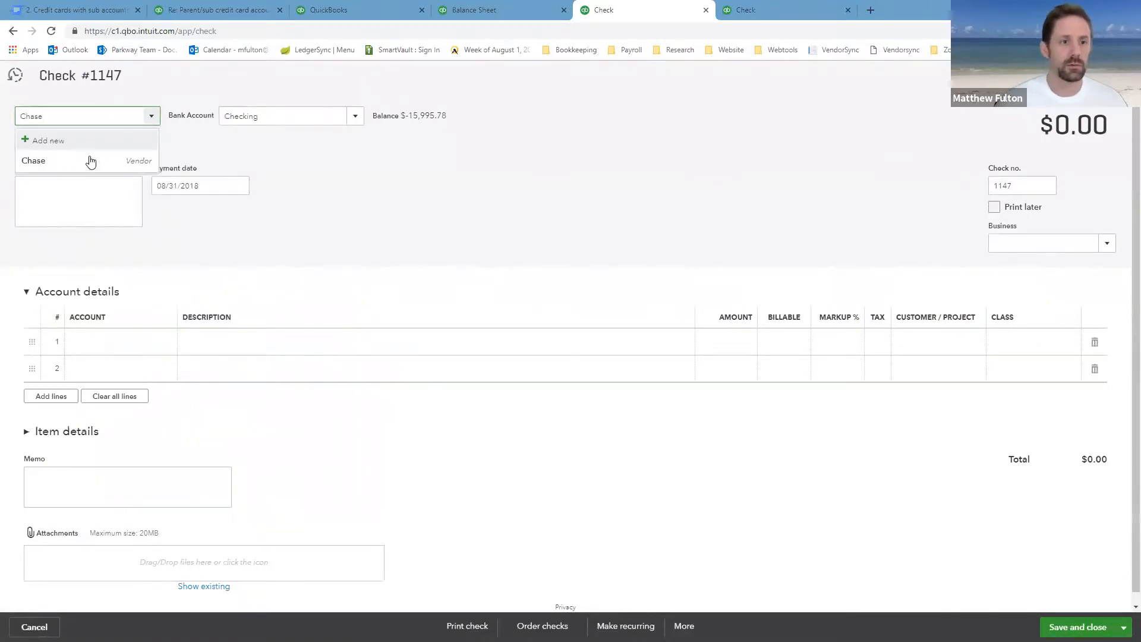
left_click(90, 162)
Assign the check's first line to the third-listed Chase CC sub-account with an amount of 17,226.44
left_click(105, 341)
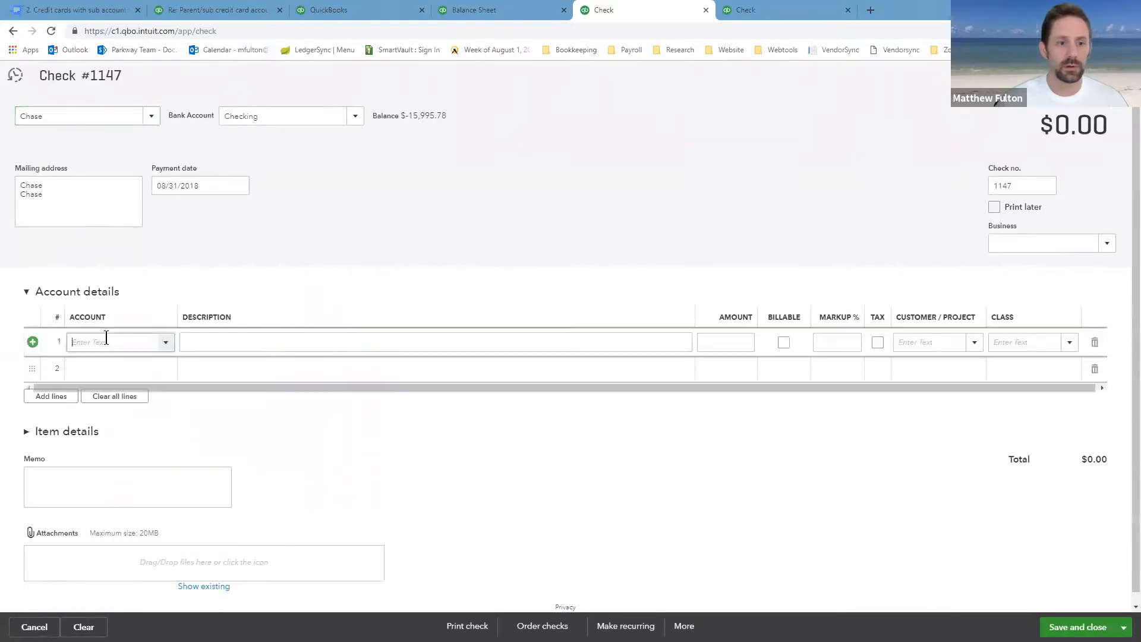
type("Chase")
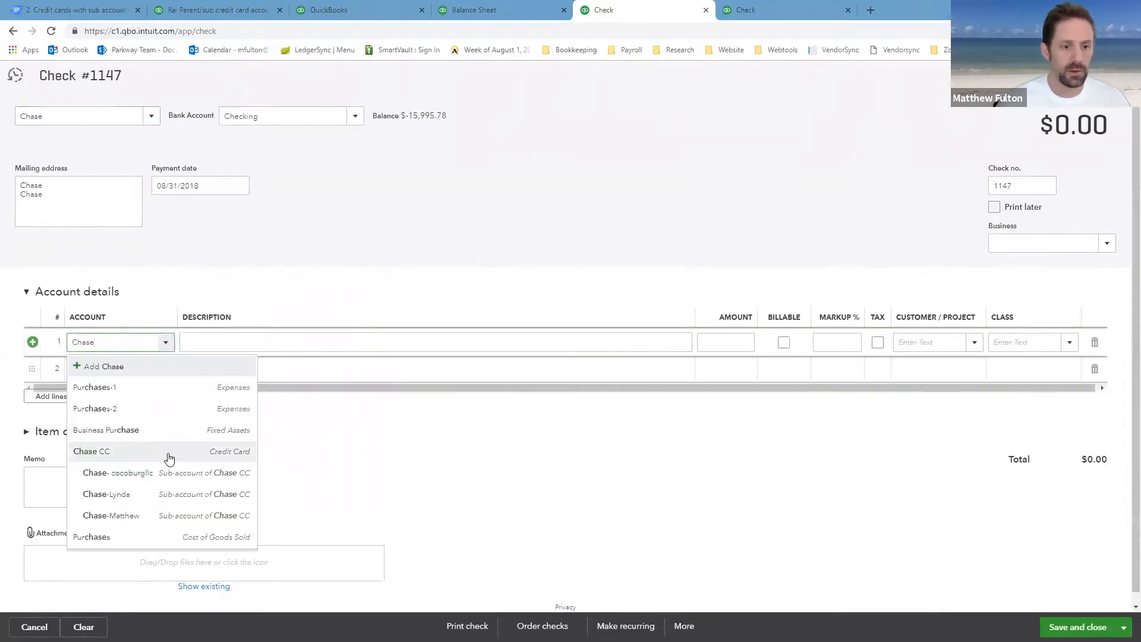
left_click(167, 513)
key("Tab")
key("Tab")
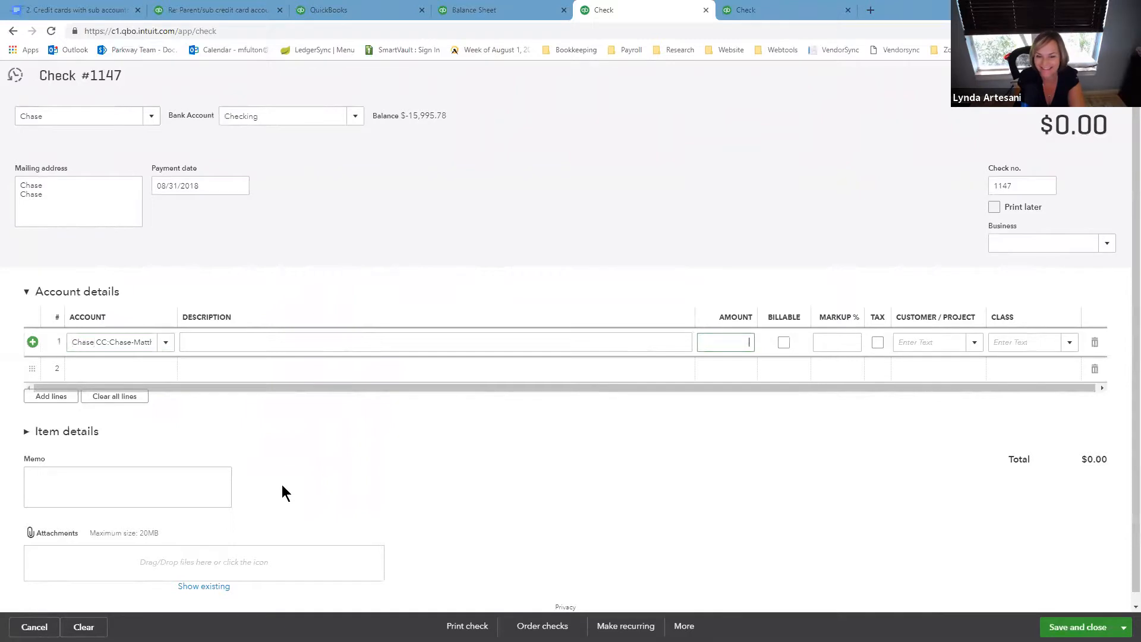
type("17,226.44")
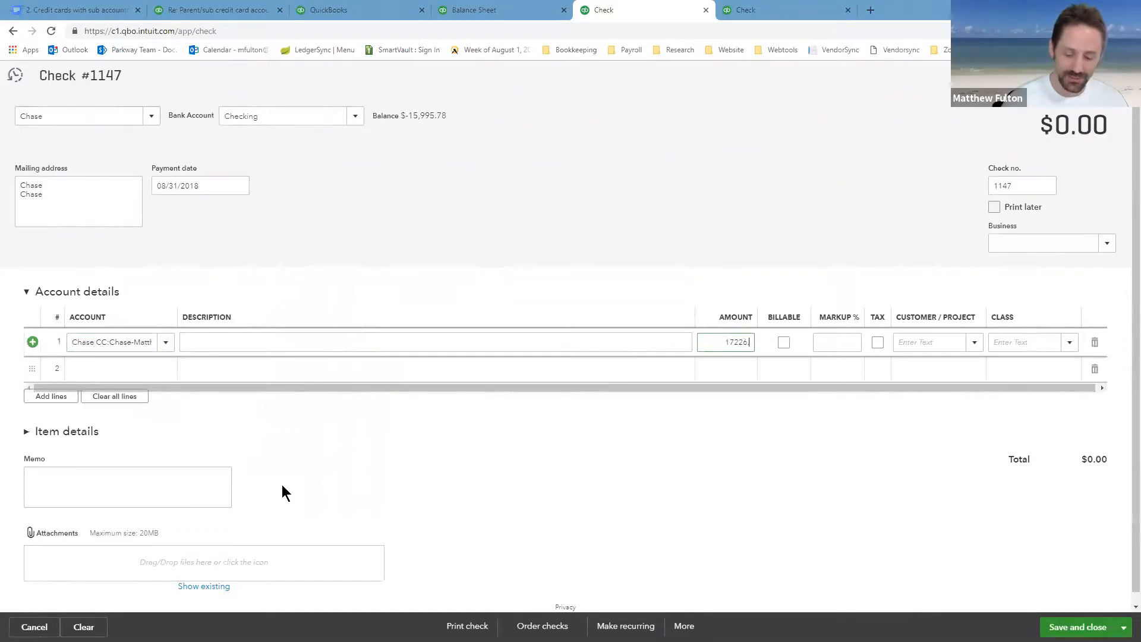
key("Tab")
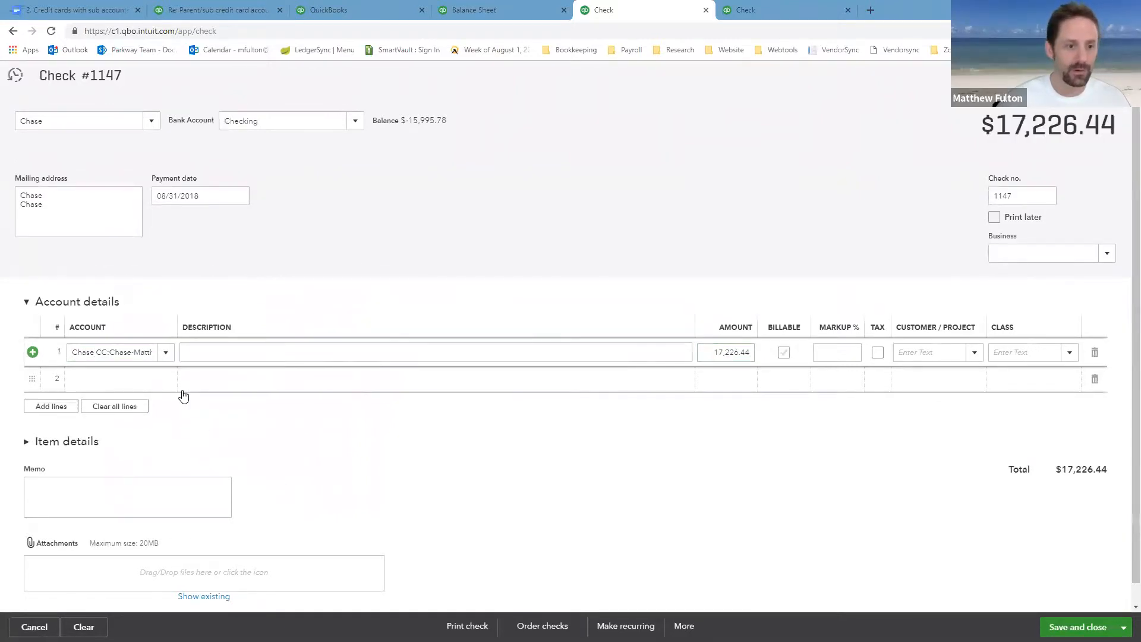
Assign the check's second line to the second-listed Chase CC sub-account with an amount of 223.00
left_click(158, 384)
type("Chase")
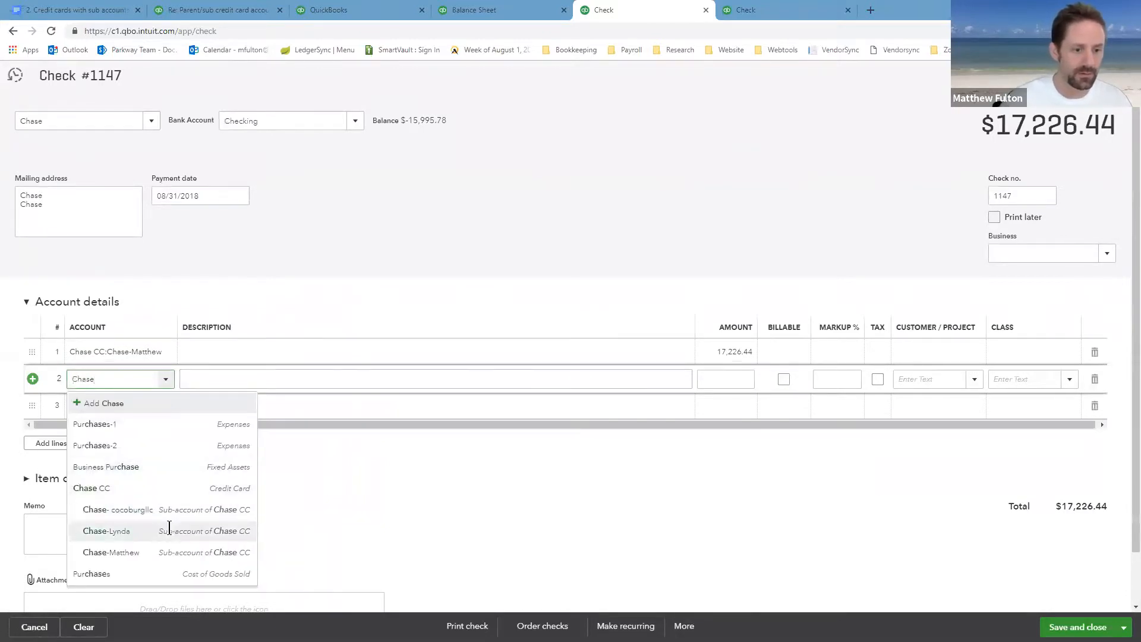
left_click(172, 530)
key("Tab")
key("Tab")
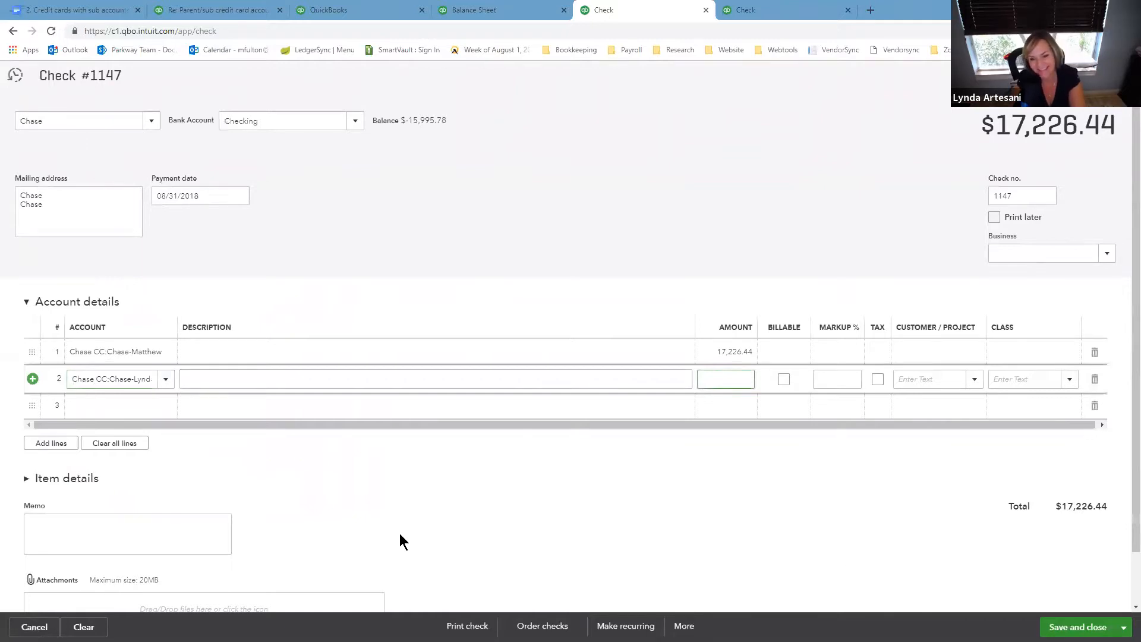
type("223")
key("Tab")
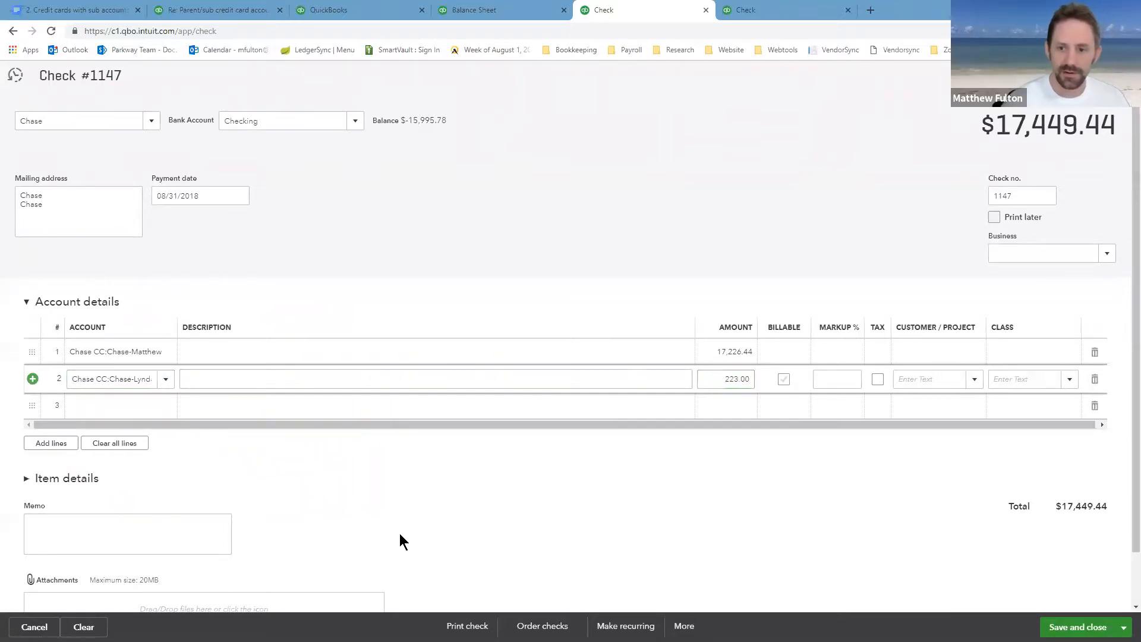
Assign the check's third line to the Chase- cocoburgllc sub-account with an amount of -28.31
left_click(139, 409)
type("Chase")
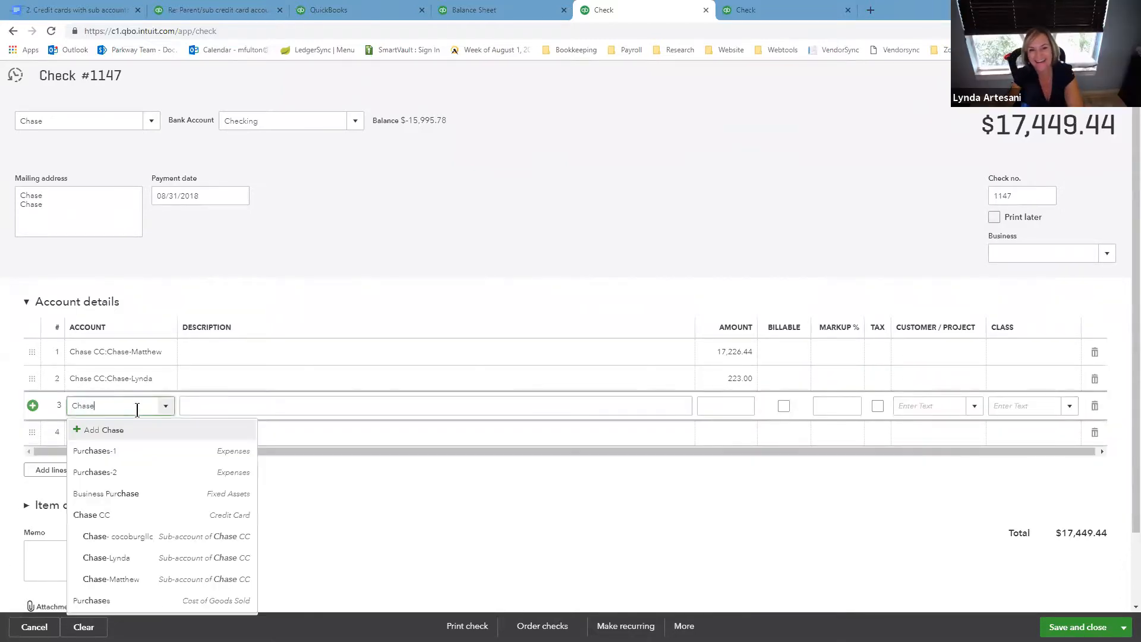
left_click(155, 535)
key("Tab")
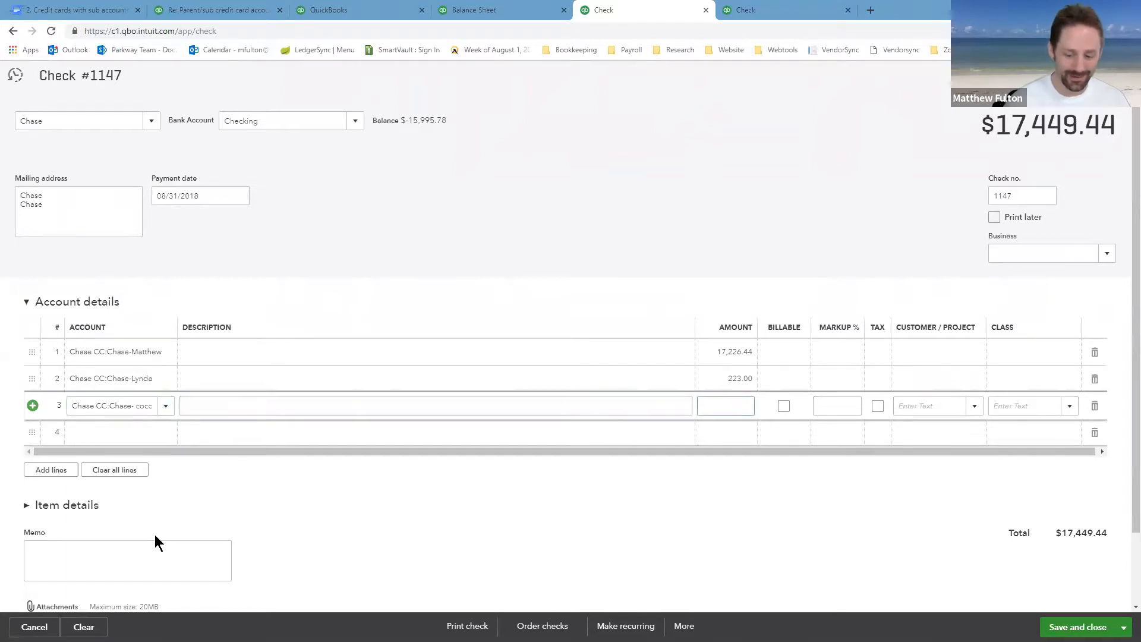
type("-28.31")
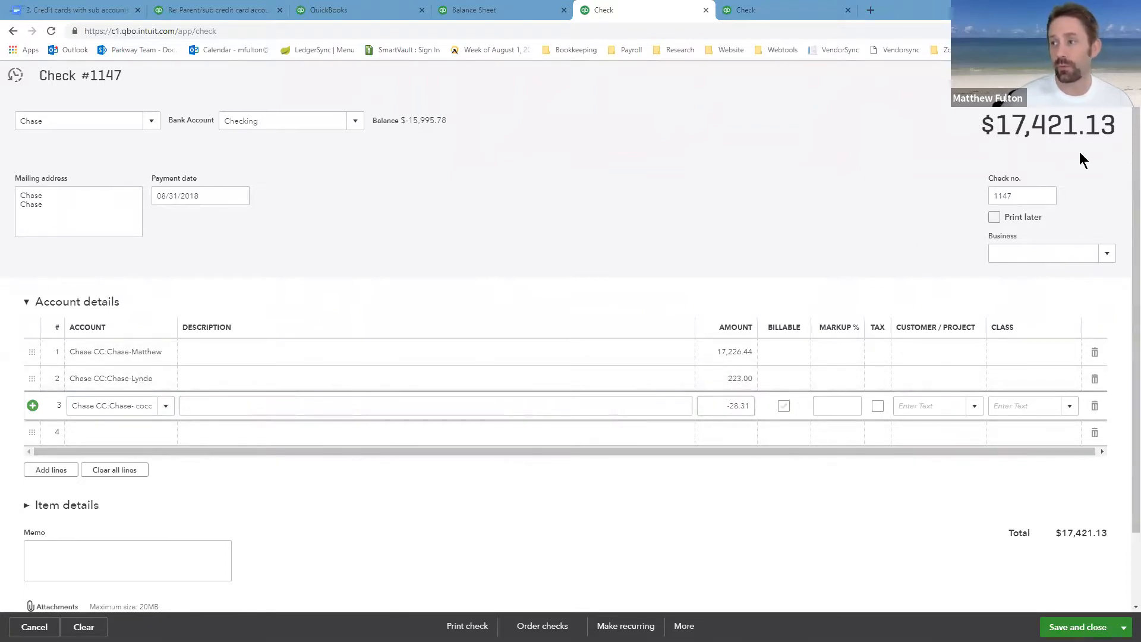
Assign the check's fourth line to the Chase CC parent account with an offsetting amount of -17,421.13
left_click(87, 437)
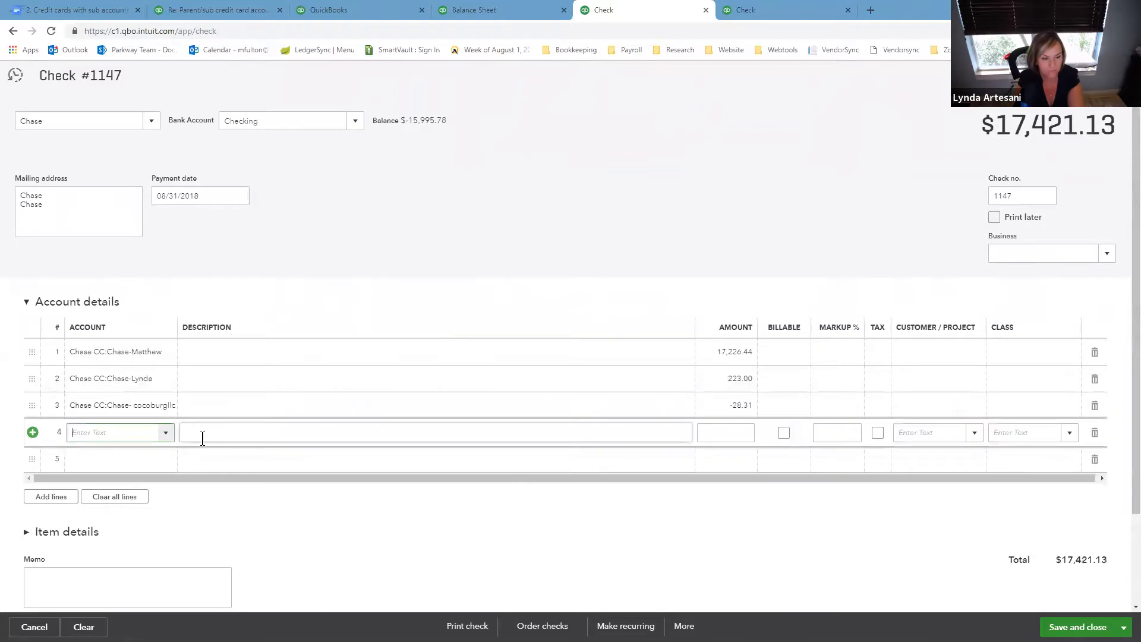
type("Chase")
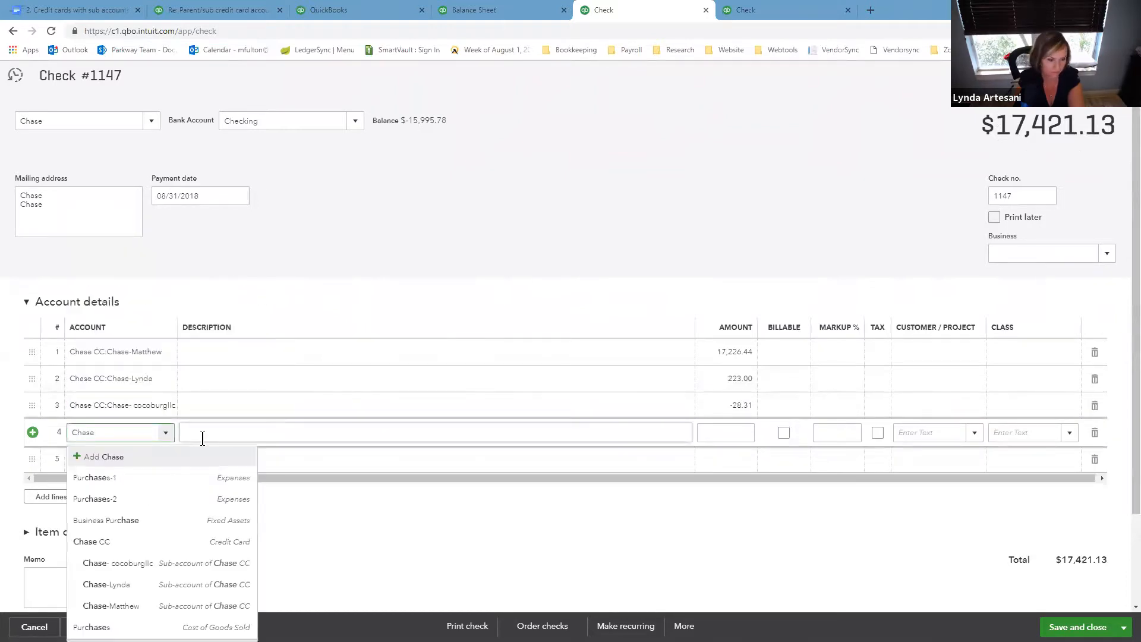
left_click(171, 541)
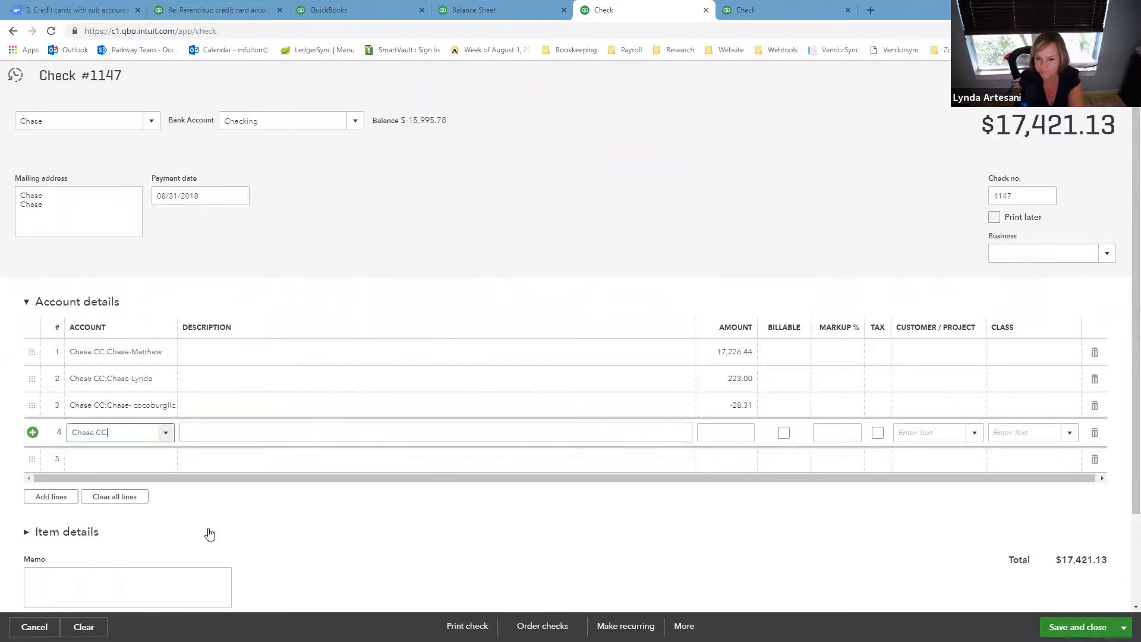
key("Tab")
key("Tab")
type("-17,421")
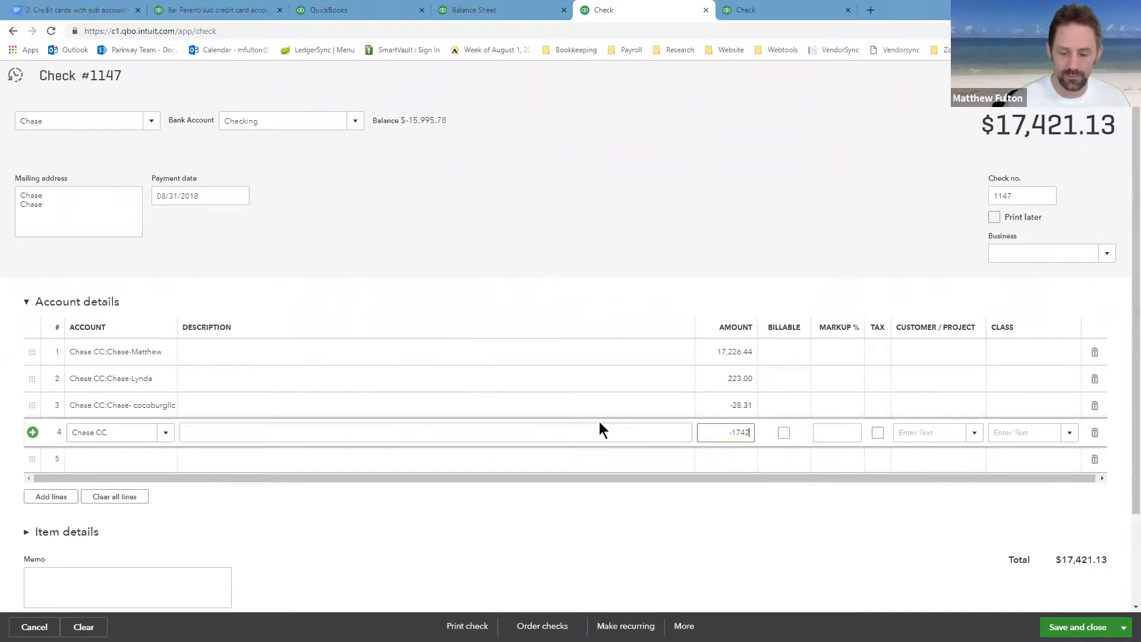
type(".13")
key("Tab")
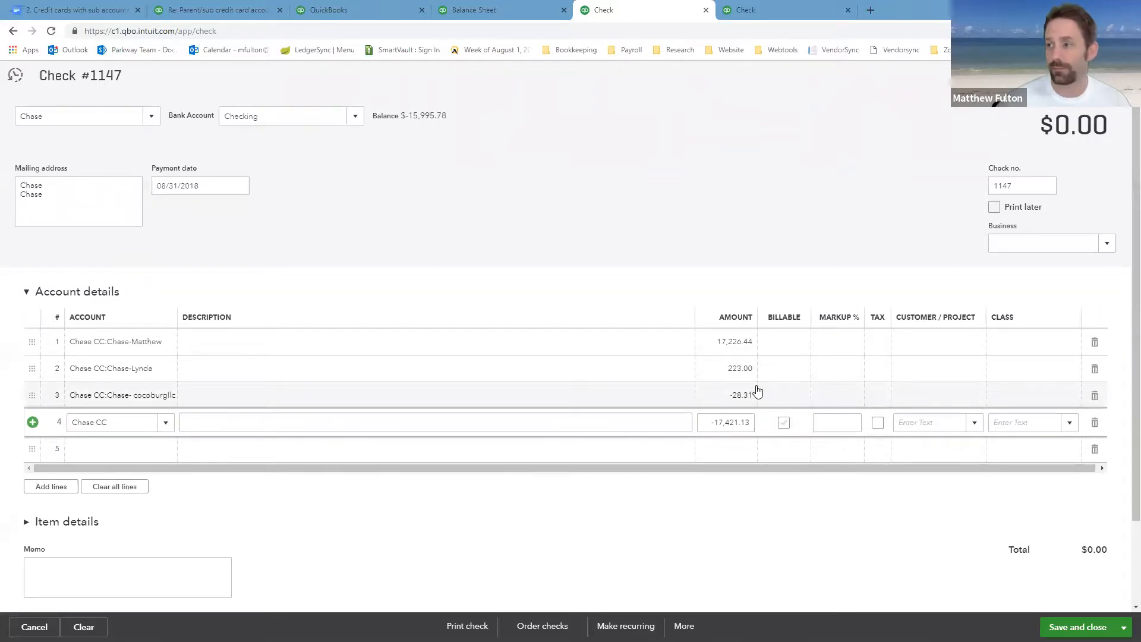
Clear the automatically assigned check number from the zero-dollar Chase check
left_click(1000, 185)
double_click(999, 185)
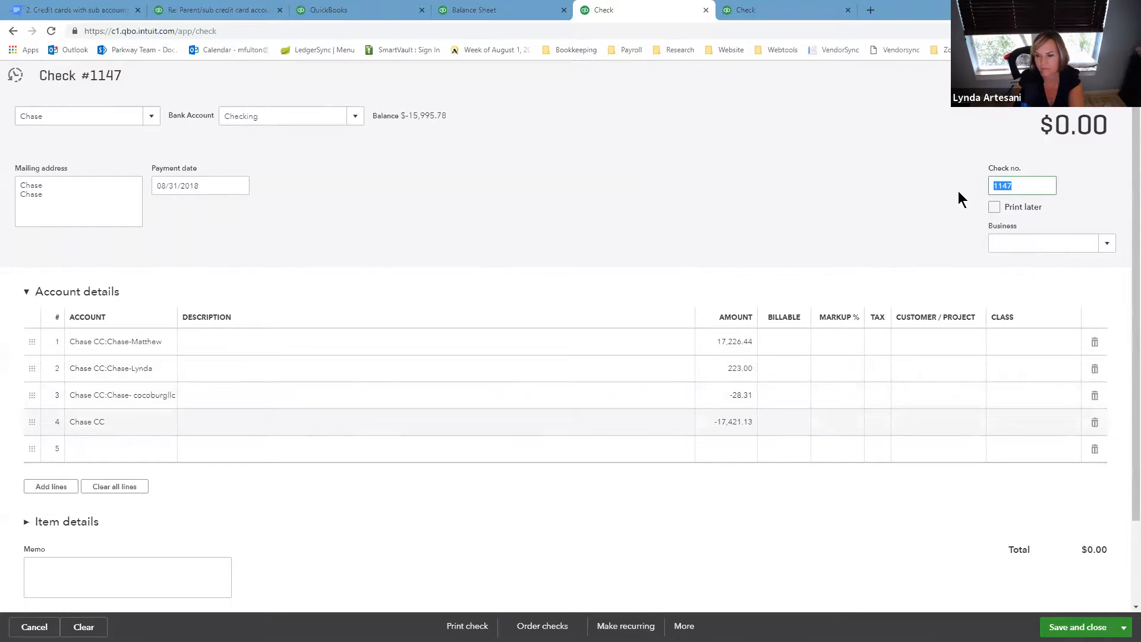
key("BackSpace")
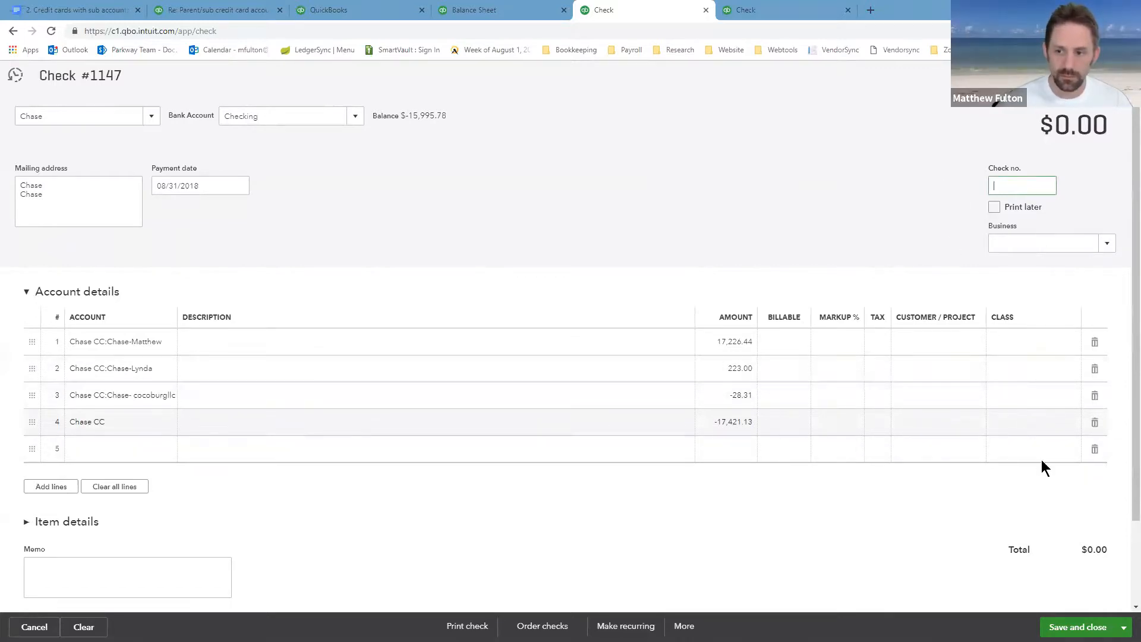
Enter the description "to transfer amounts to sub accounts" on the check's fourth line, the Chase CC parent account
left_click(382, 424)
type("to transfer")
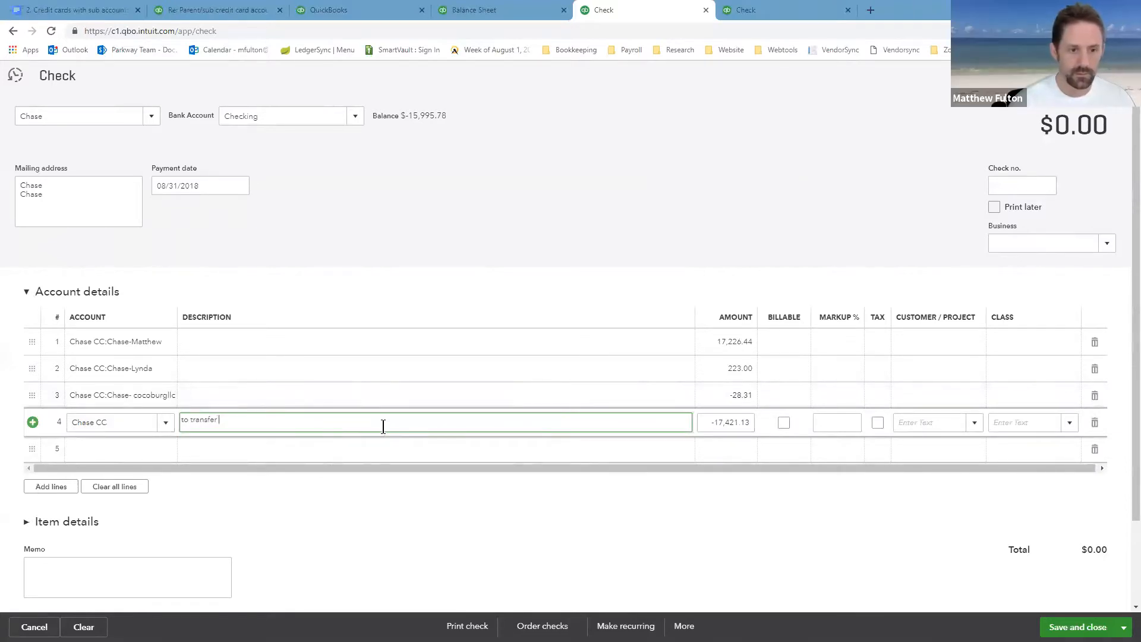
type(" amounts a")
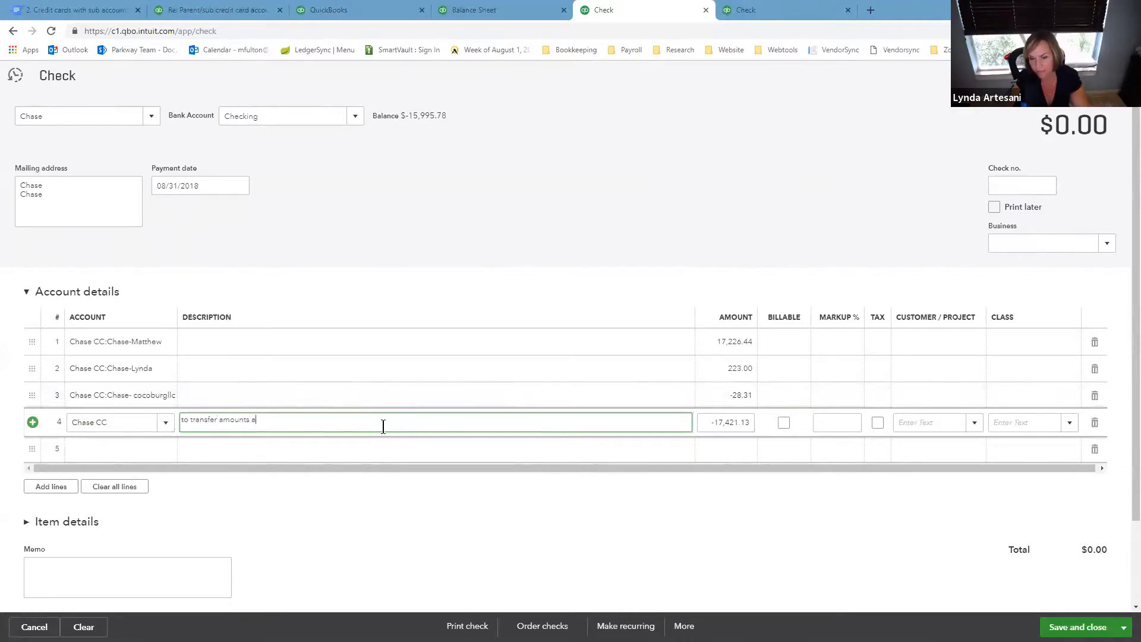
key("BackSpace")
type("to sub acc")
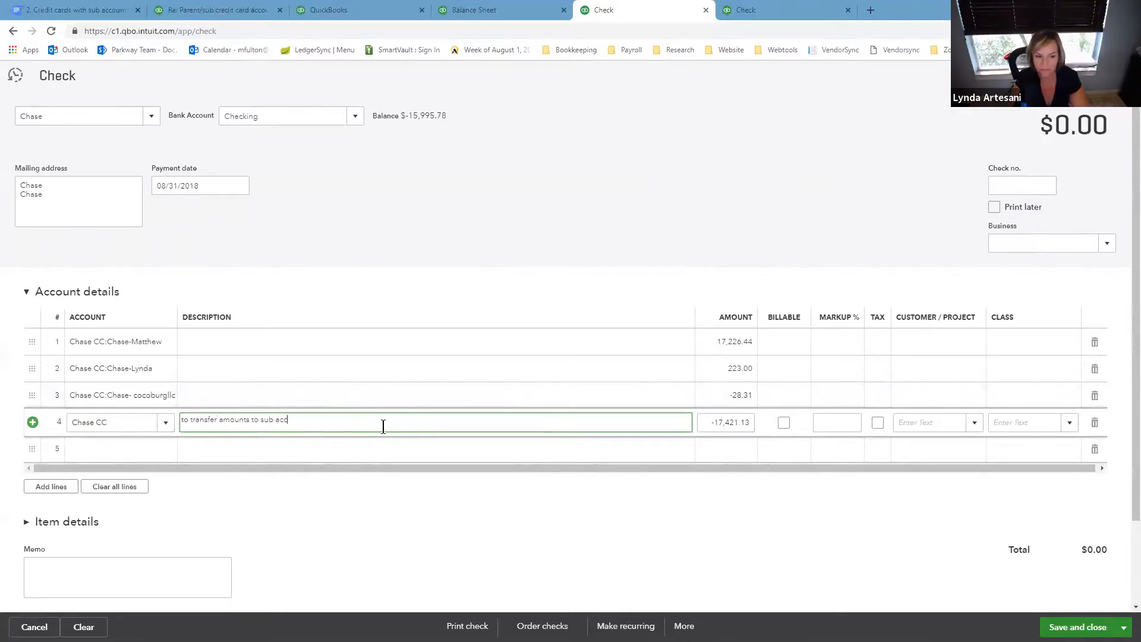
type("ounts")
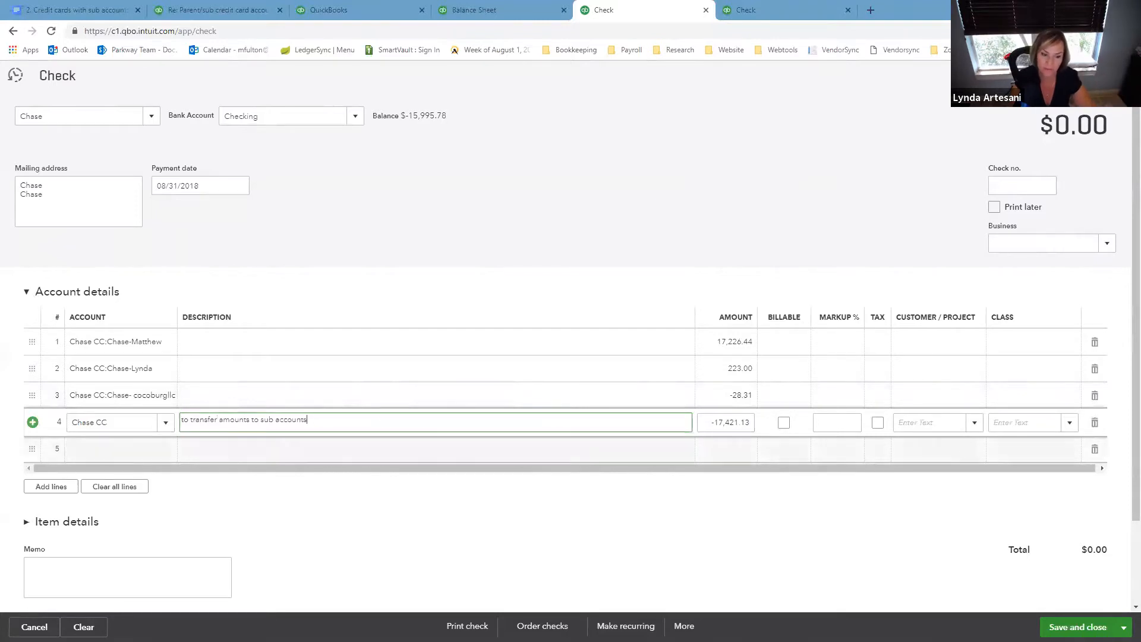
Set the check number to WIRE, then save and close the check
left_click(996, 186)
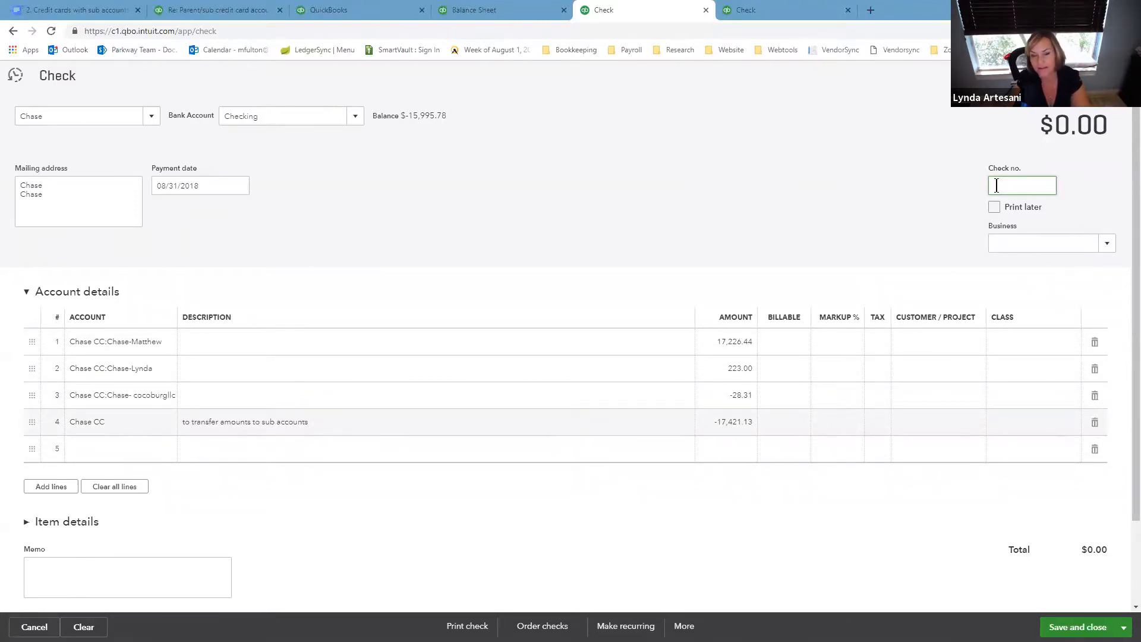
type("WIRE")
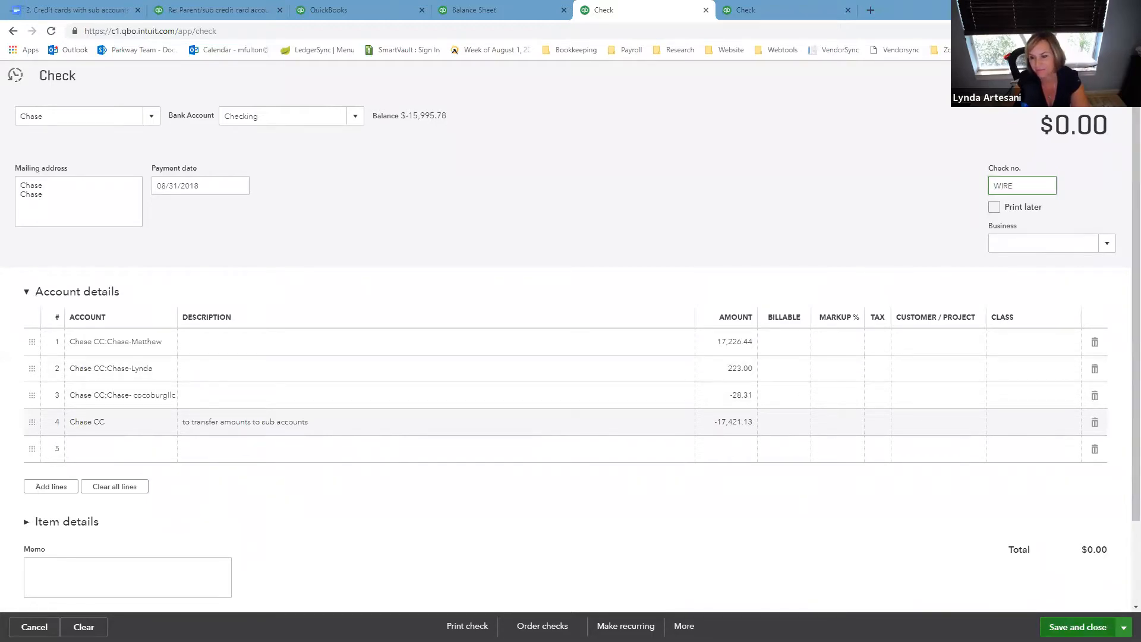
left_click(1078, 627)
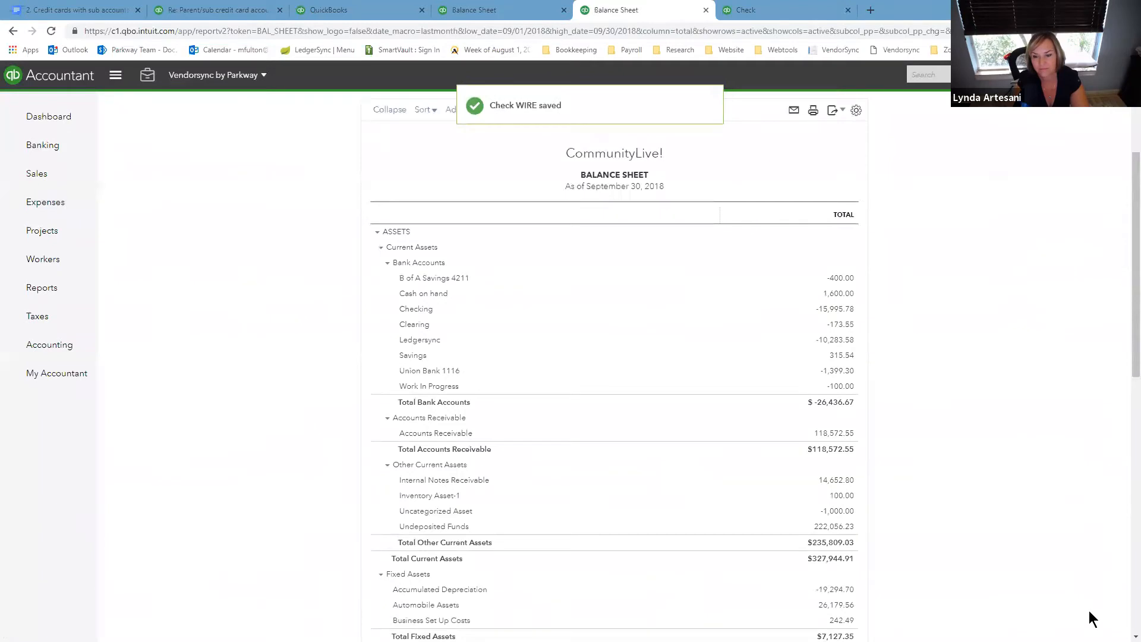
Review the Chase CC parent and sub-account balances on the balance sheet, collapsing and re-expanding the Chase CC group
scroll(991, 426, "down", 3)
scroll(988, 458, "down", 3)
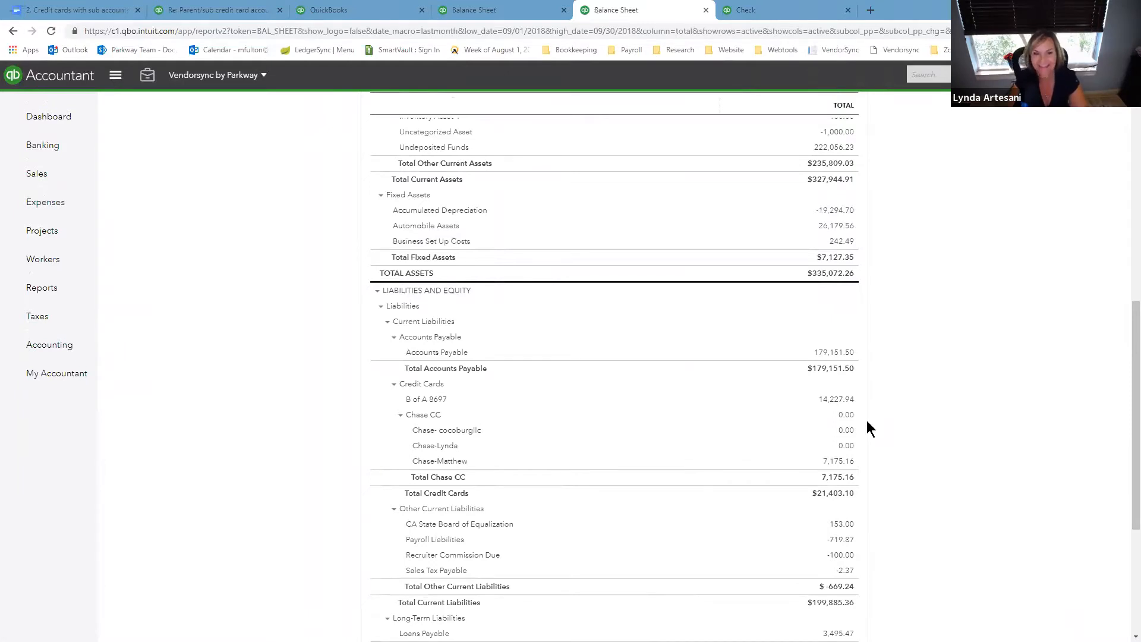
left_click(400, 415)
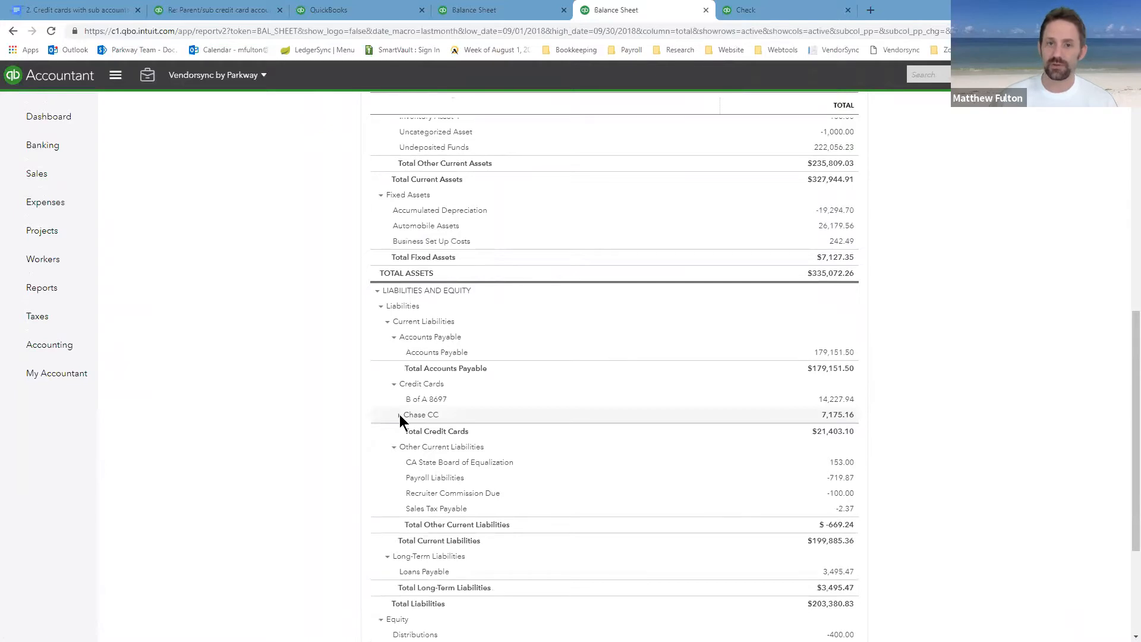
left_click(400, 415)
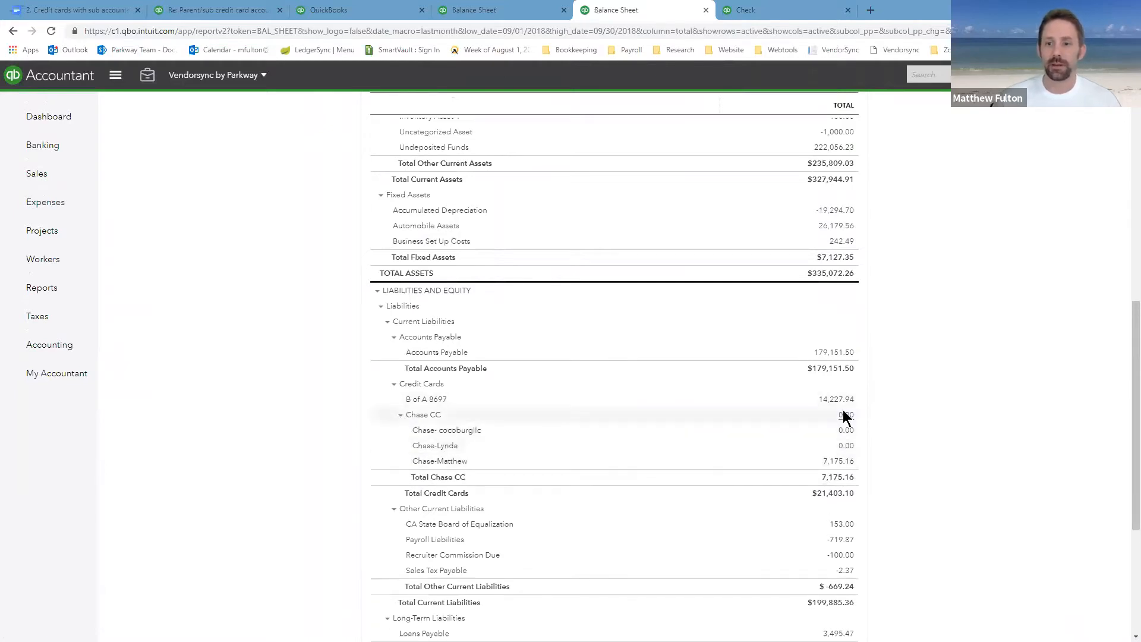